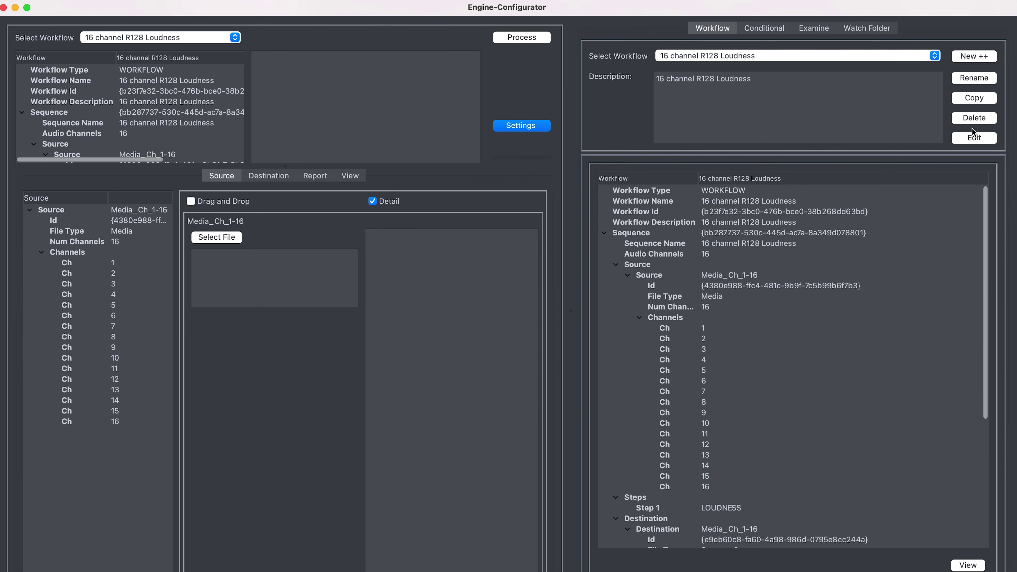
Create a new workflow named 'Loudness Workflow' and bring up its Setup window.
left_click(965, 57)
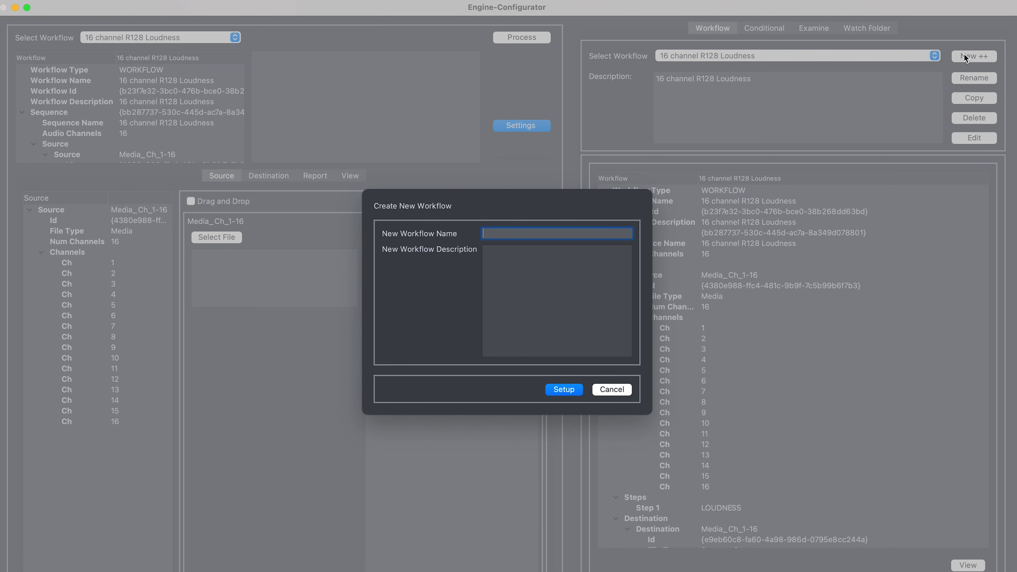
type("Loudness Workflow")
key("Return")
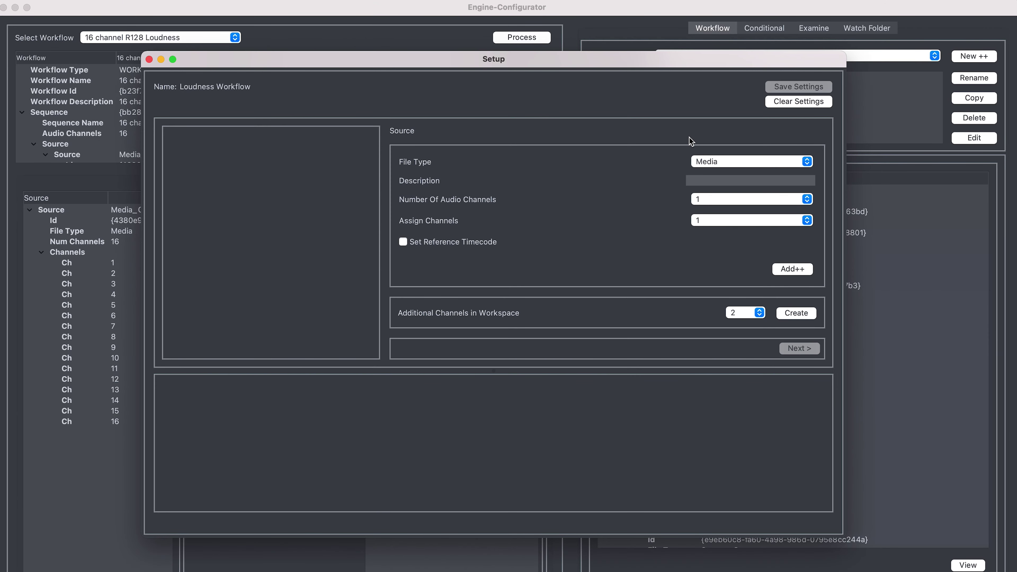
Add an Mxf source with 8 audio channels, then advance to Signal Processing.
left_click(712, 161)
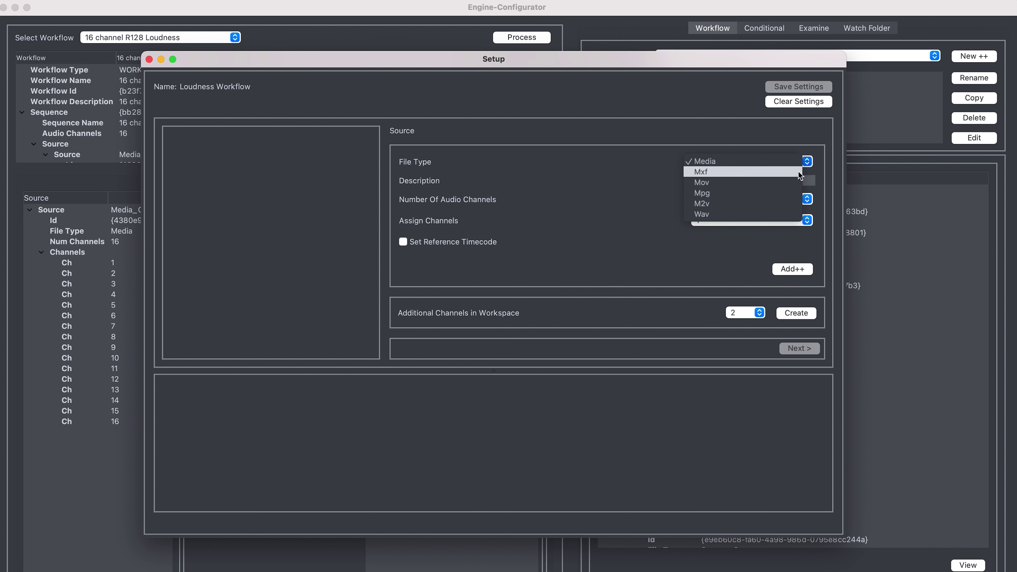
left_click(797, 172)
left_click(767, 199)
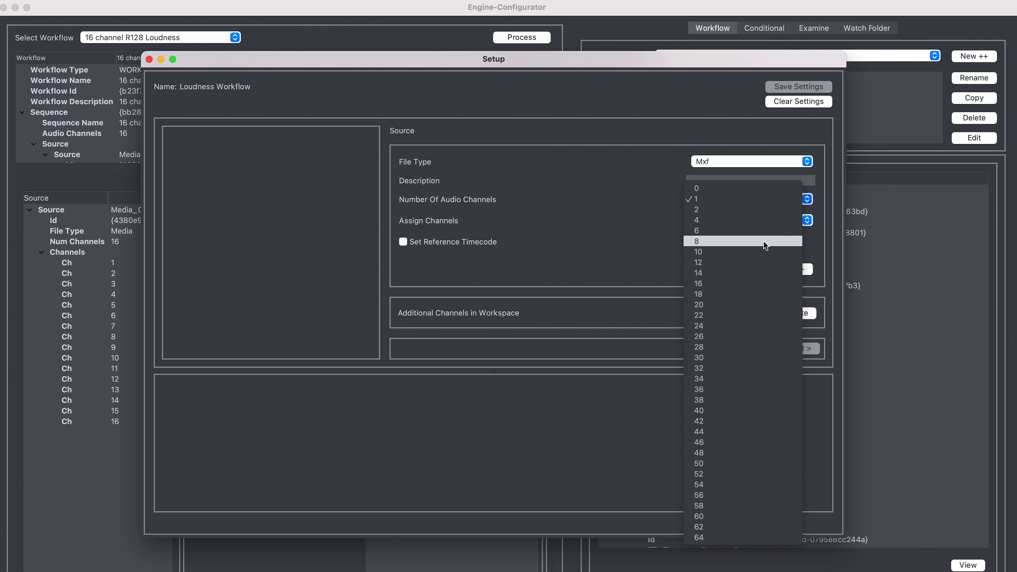
left_click(765, 241)
left_click(793, 270)
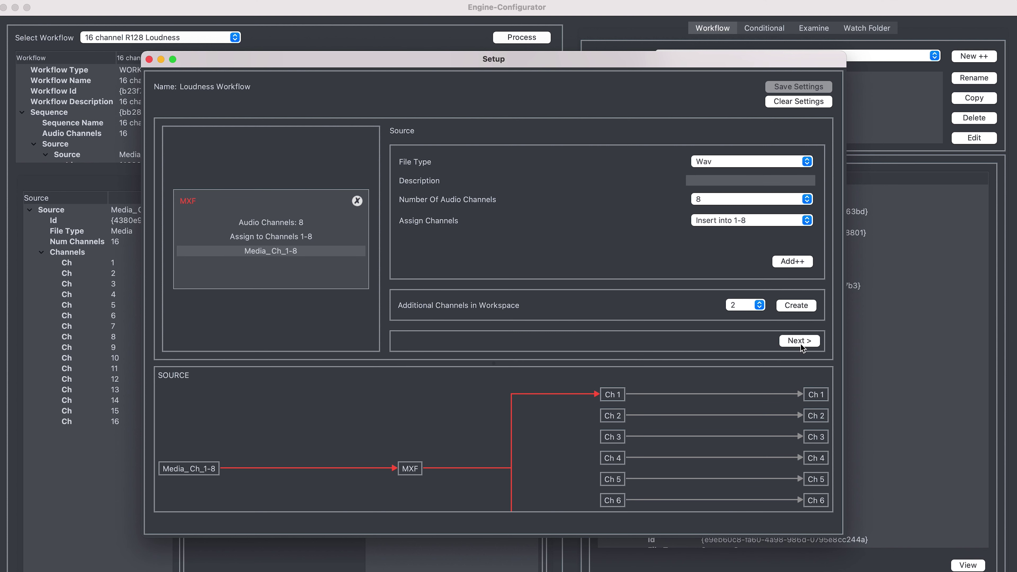
left_click(801, 342)
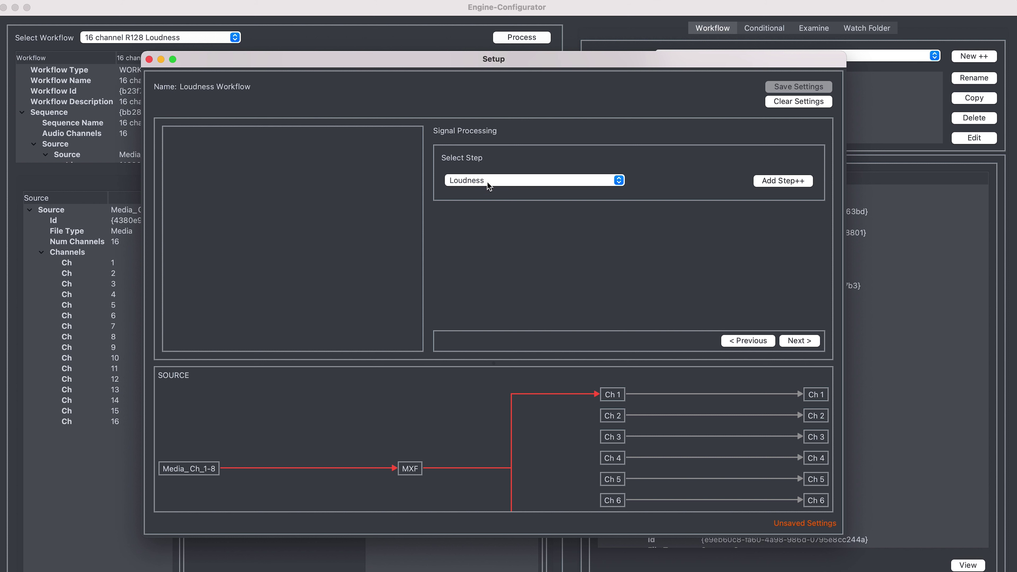
Add a new Loudness processing step and check its Mono channel format options.
left_click(769, 180)
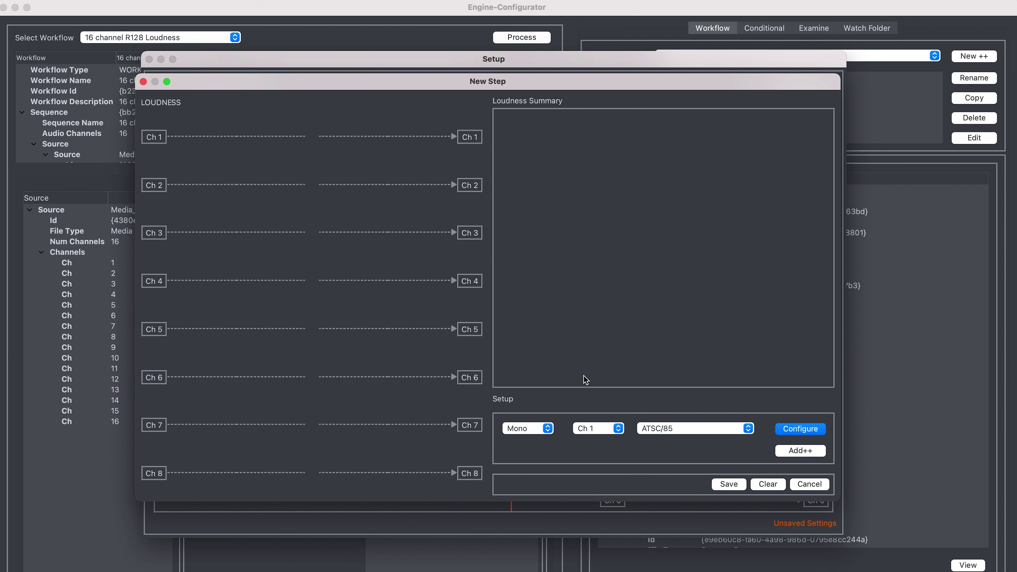
left_click(548, 429)
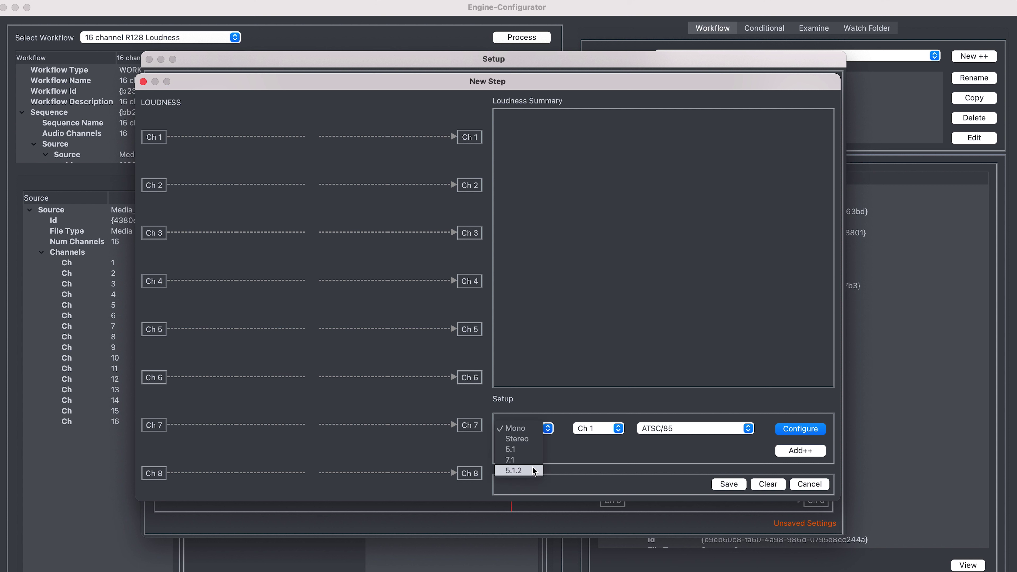
left_click(534, 459)
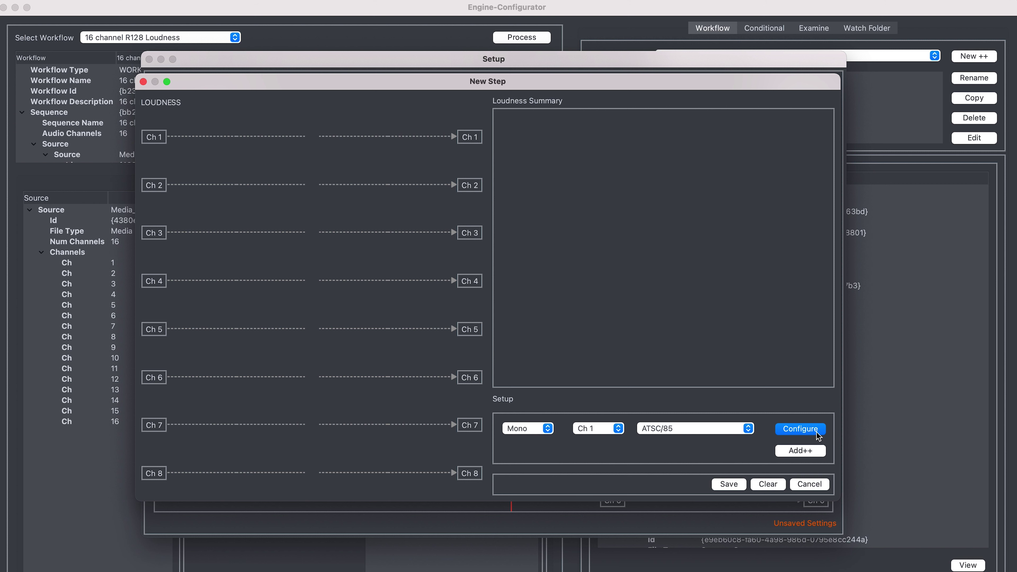
Rename the ATSC/85 loudness profile to 'Test Loudness Profile'.
left_click(801, 429)
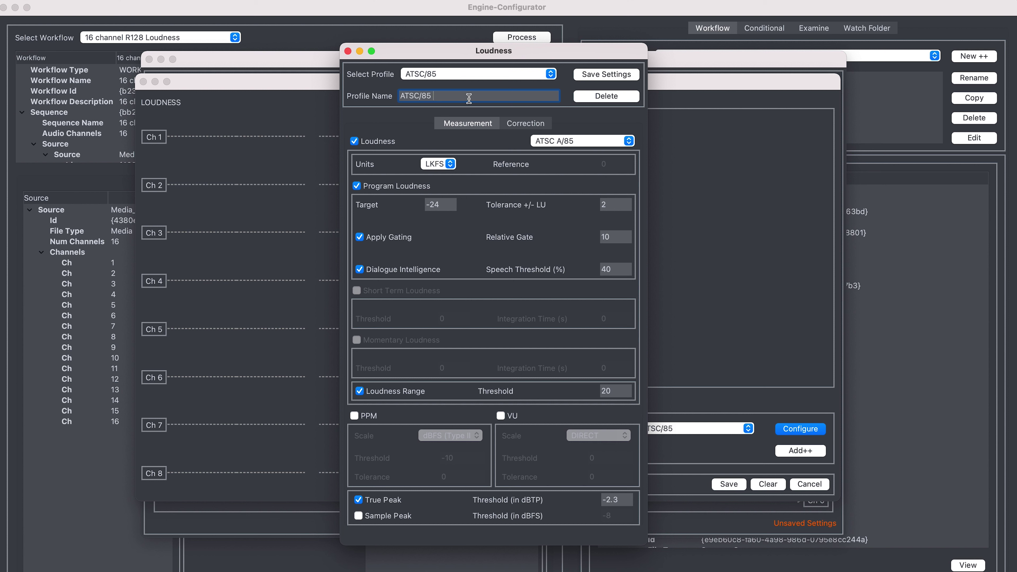
left_click_drag(469, 99, 392, 93)
key("BackSpace")
type("Test Loudness Profile")
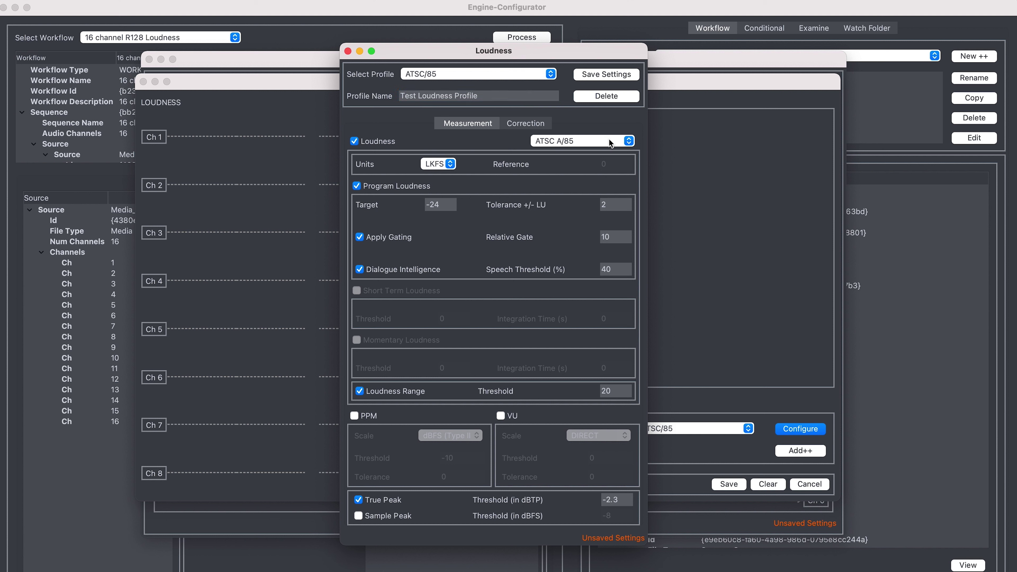
Keep ATSC A/85 with target -24 and speech threshold 40, and enable PPM metering.
left_click(629, 141)
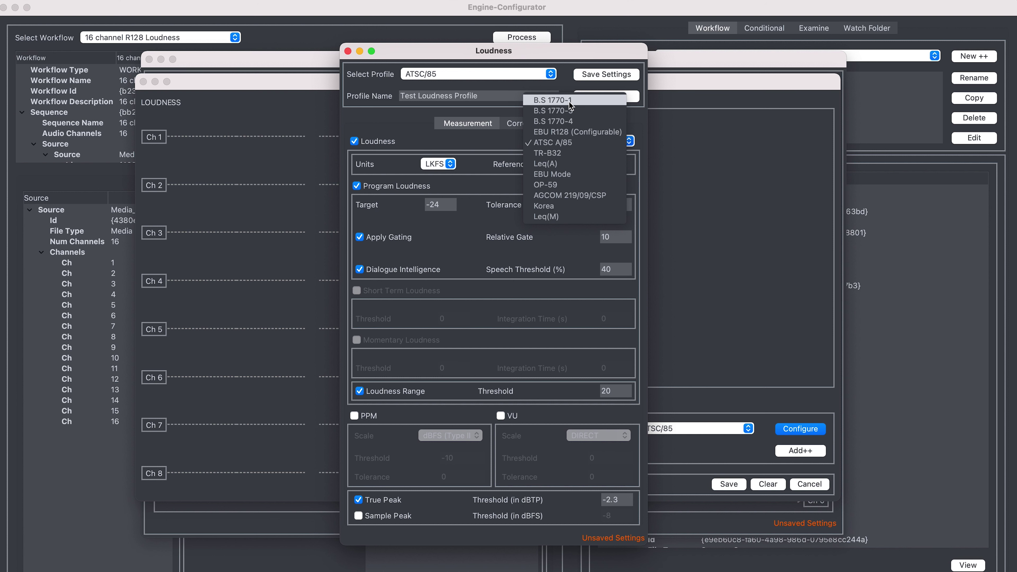
left_click(563, 142)
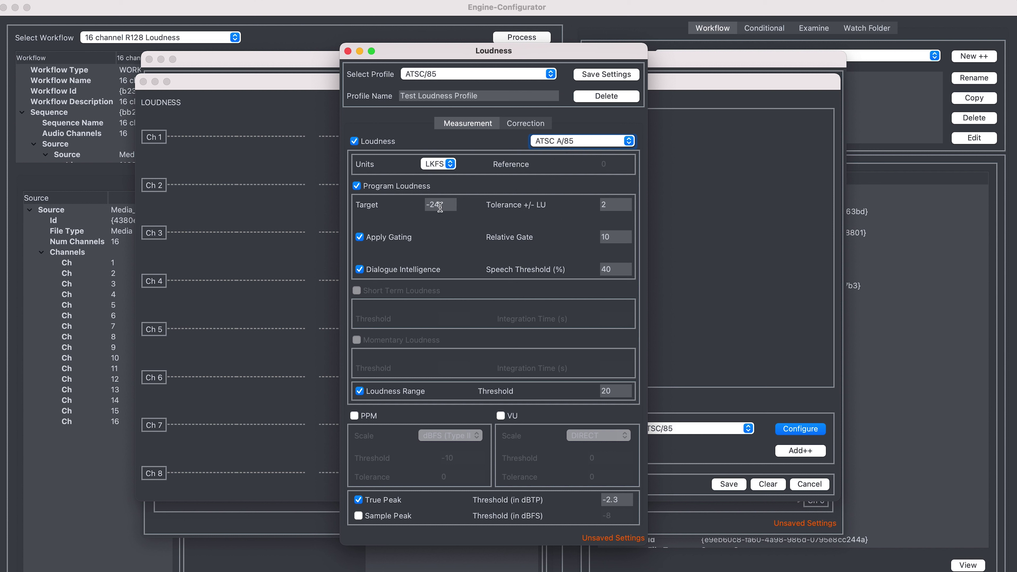
left_click_drag(445, 207, 421, 207)
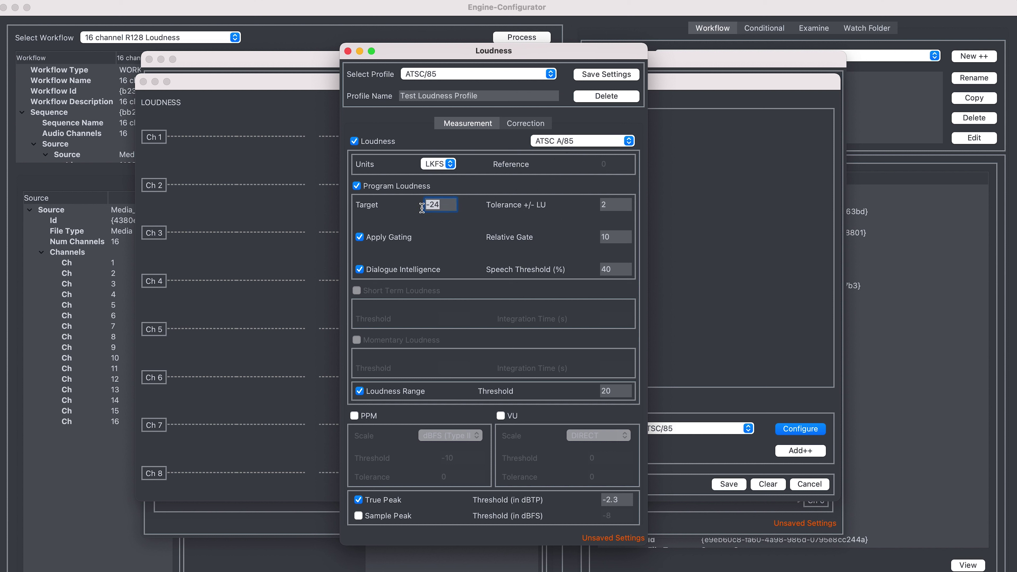
left_click(461, 255)
left_click_drag(620, 270, 589, 270)
left_click(541, 257)
left_click(356, 416)
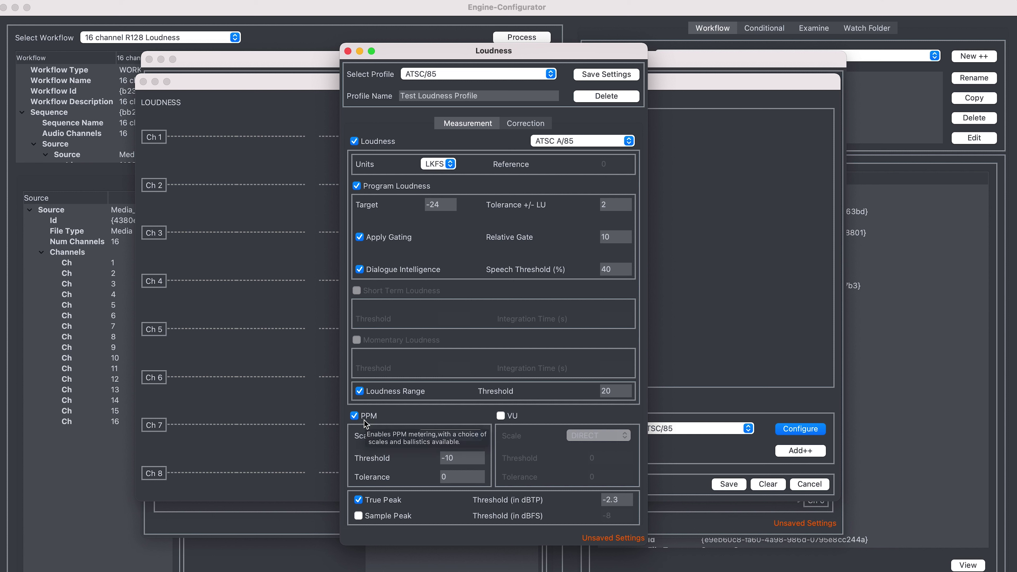
Return the loudness standard to ATSC A/85 after trying EBU R128, leaving PPM and VU off.
left_click(629, 139)
left_click(611, 132)
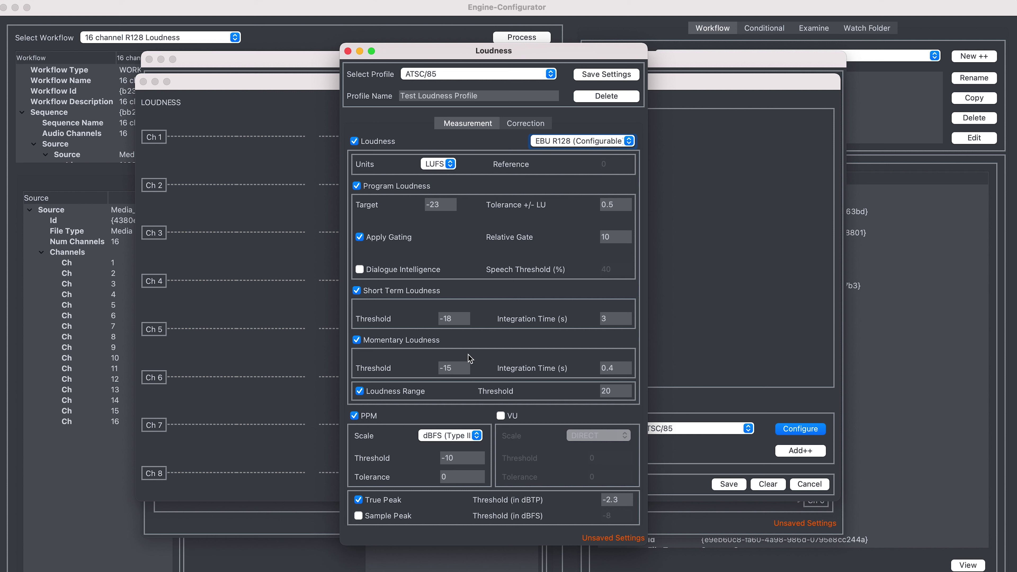
left_click(462, 317)
left_click(614, 140)
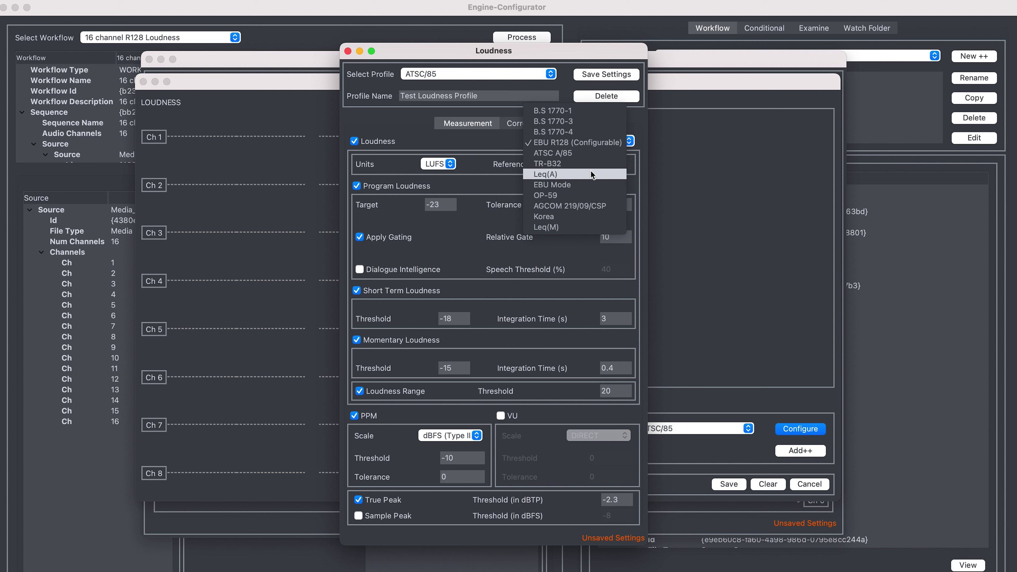
left_click(593, 152)
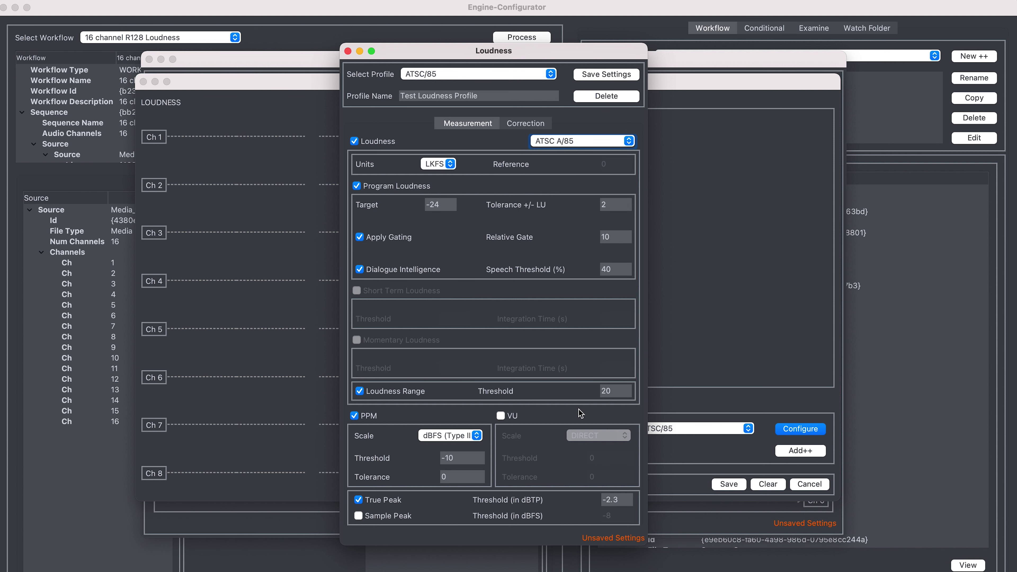
left_click(501, 416)
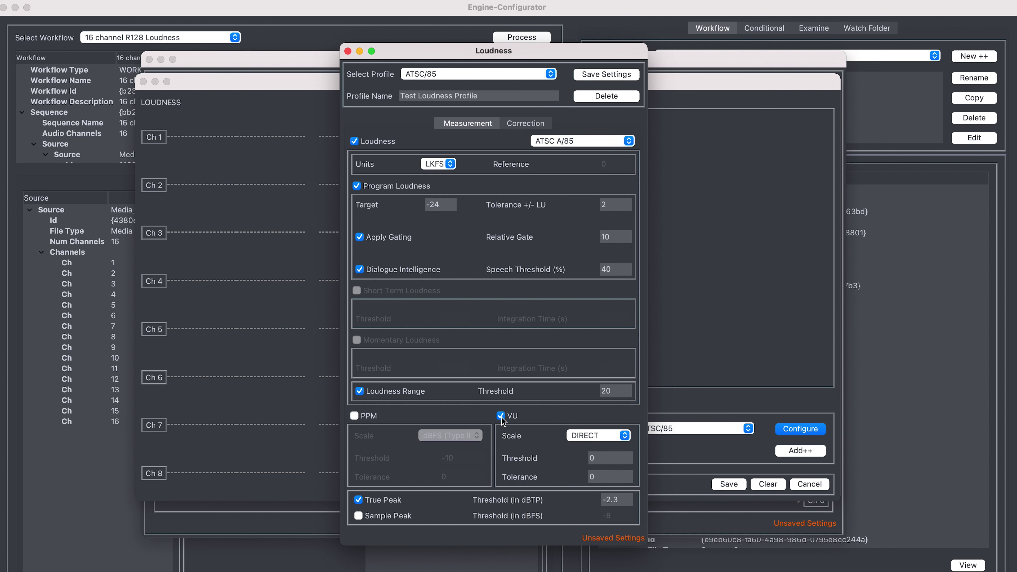
left_click(355, 416)
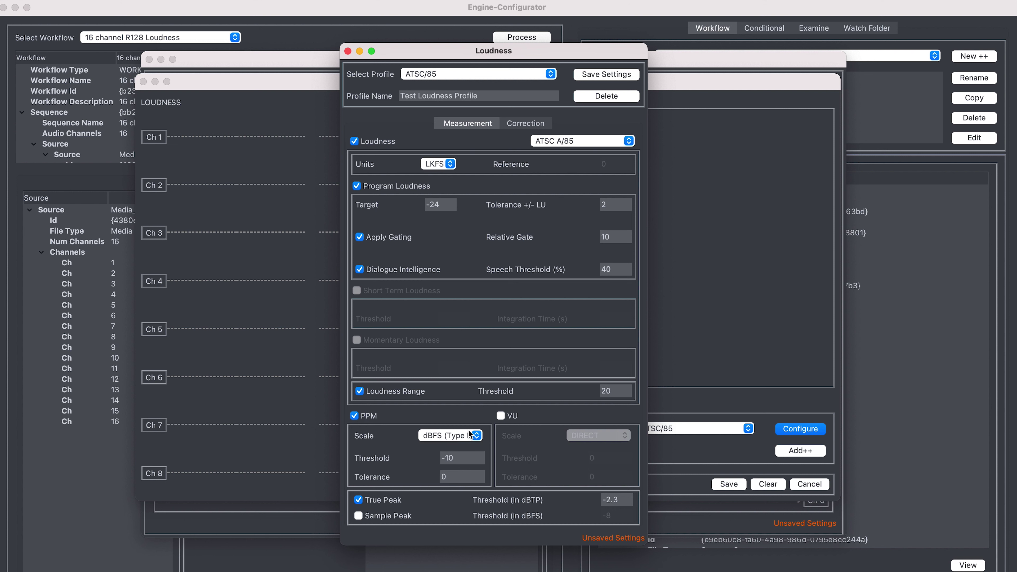
left_click(355, 416)
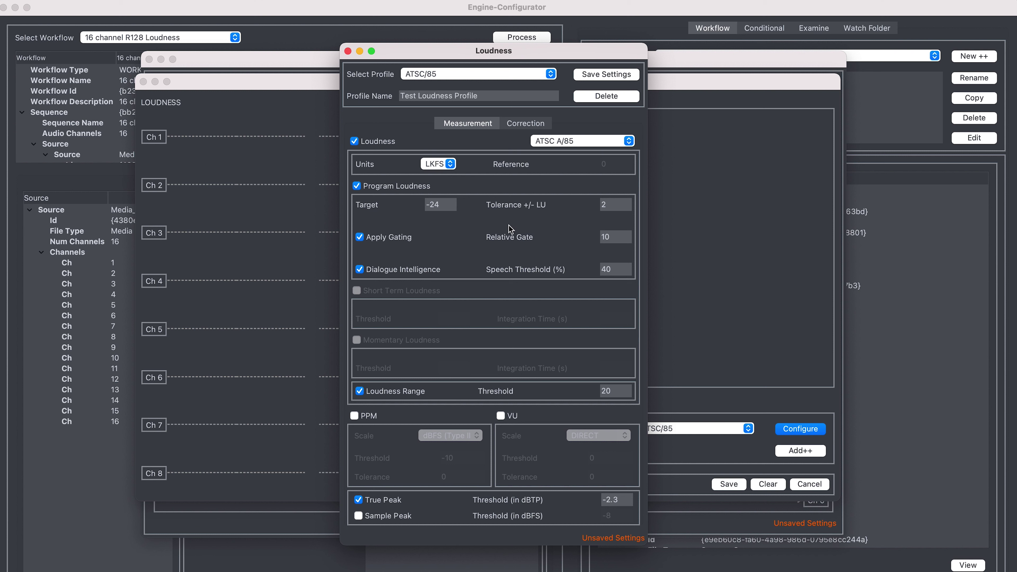
In Correction, enable start time and duration limits and enter a duration of 50.
left_click(527, 125)
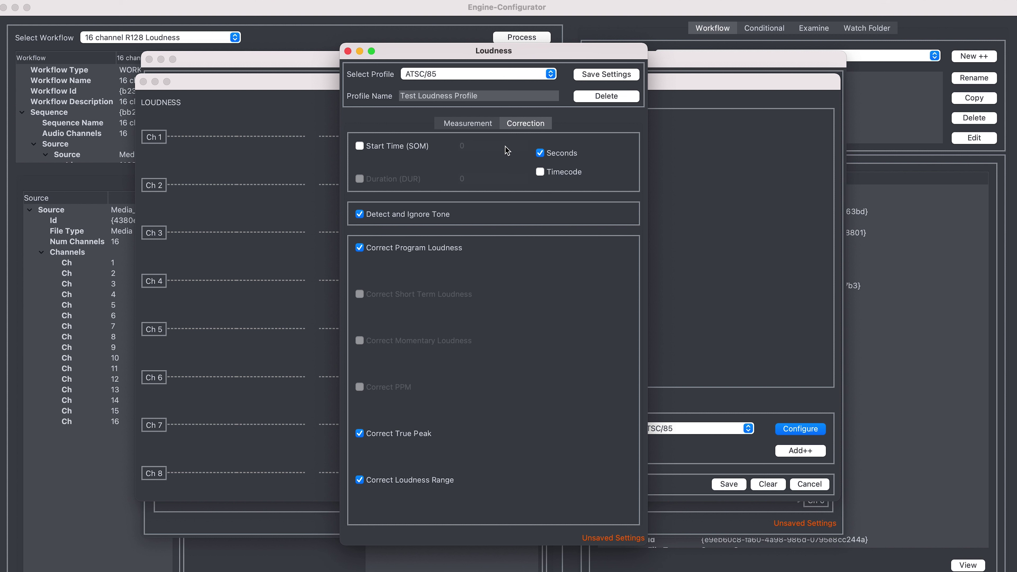
left_click(360, 146)
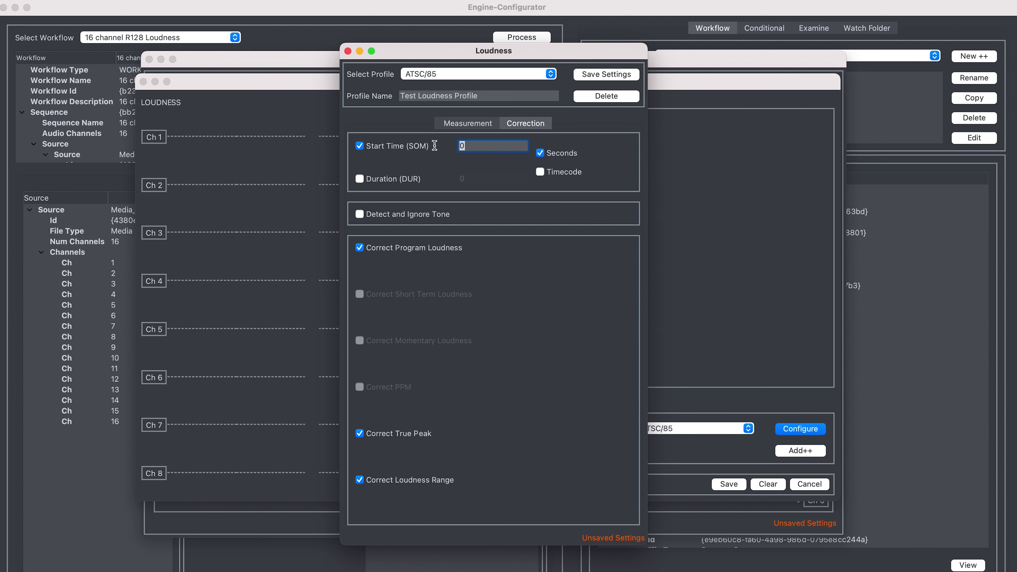
left_click(468, 162)
left_click(360, 146)
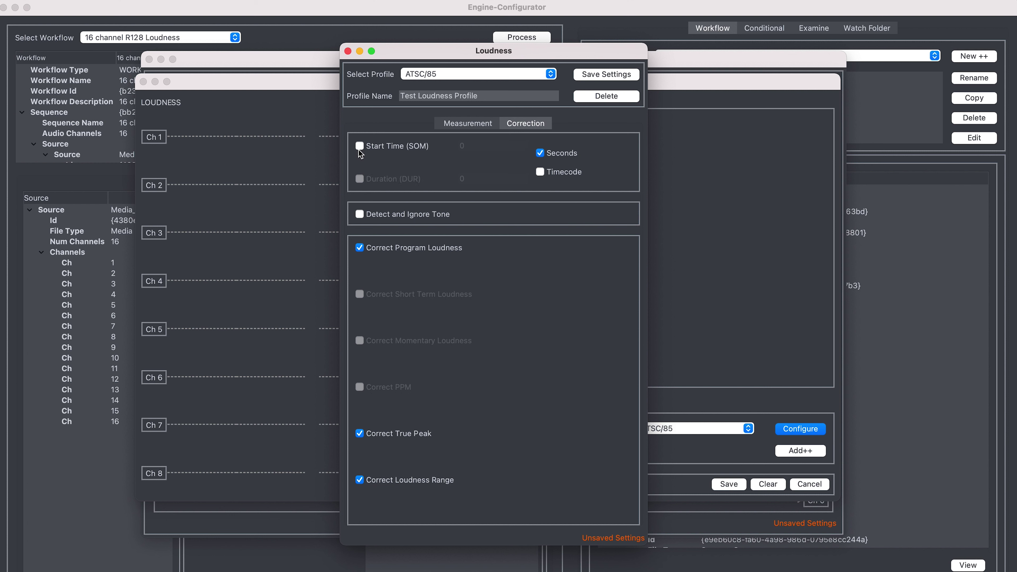
left_click(361, 144)
left_click(360, 178)
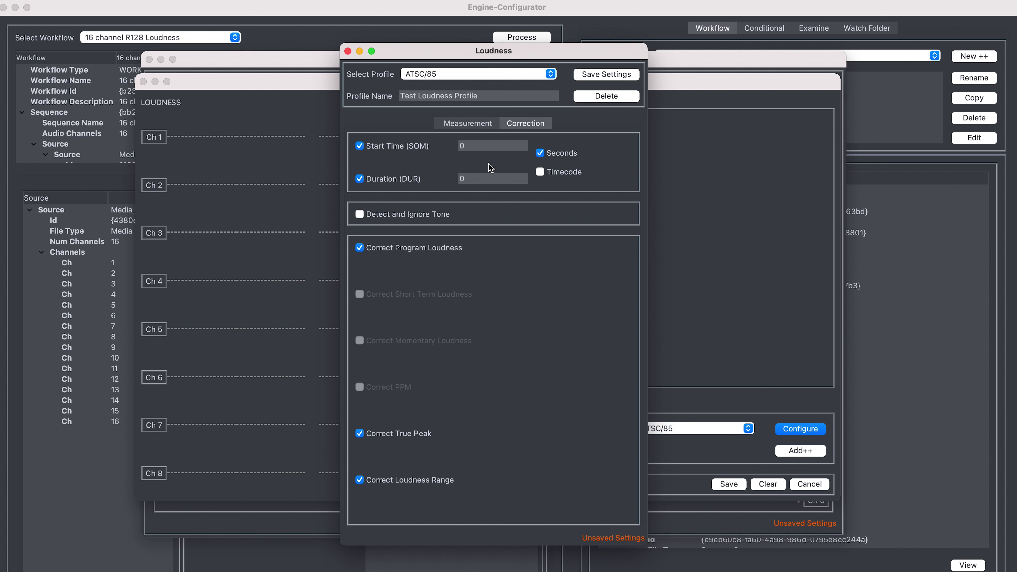
left_click_drag(483, 179, 427, 178)
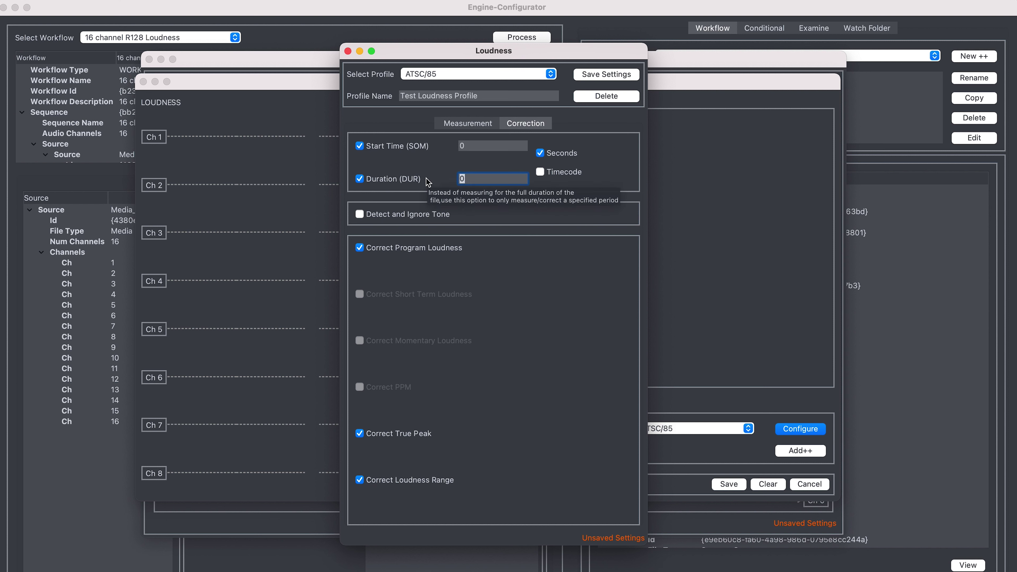
type("50")
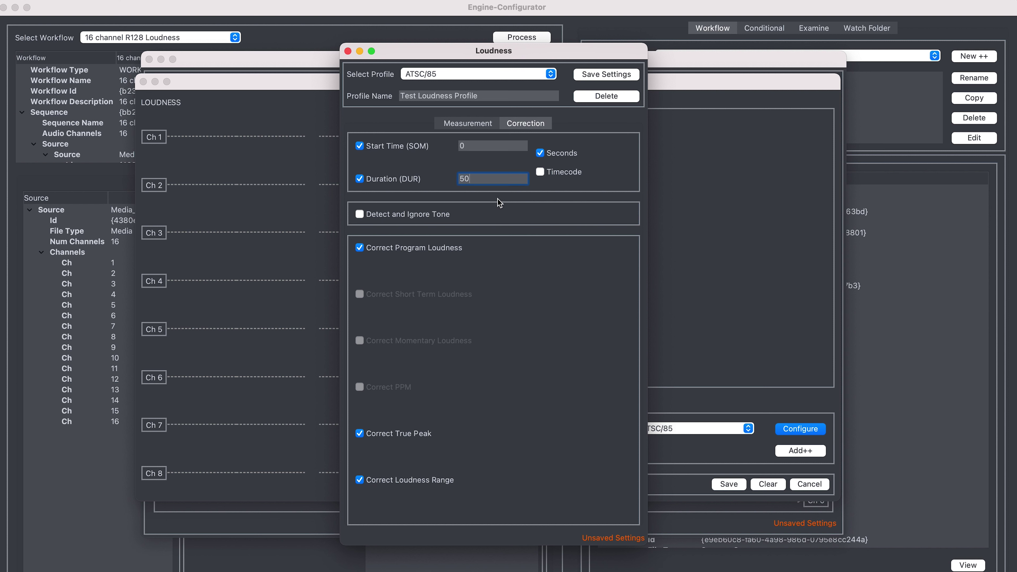
Switch correction units to Timecode and turn off both duration and start time limits.
left_click(539, 172)
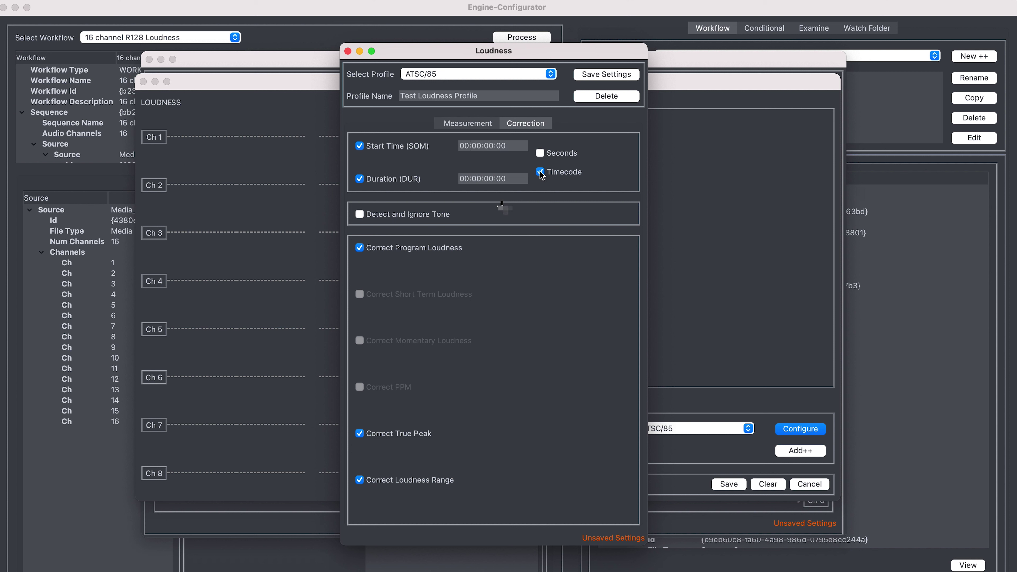
left_click(511, 180)
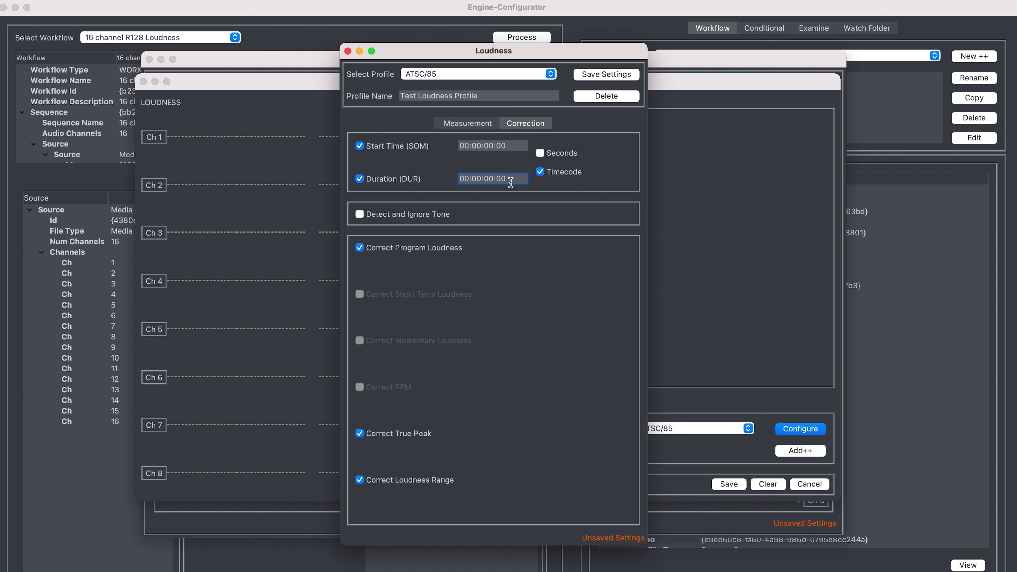
left_click(360, 177)
left_click(360, 146)
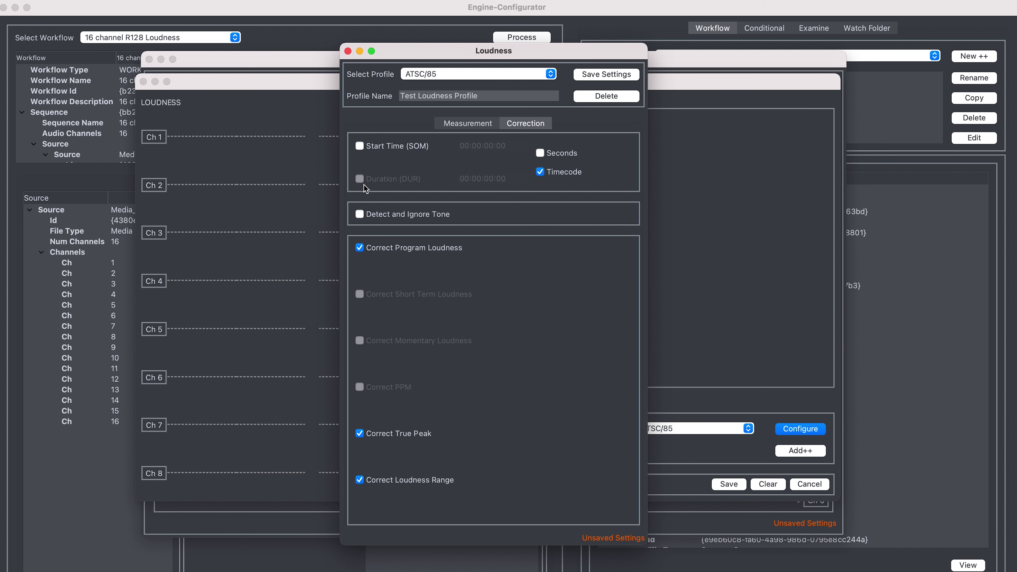
Turn on Detect and Ignore Tone in the correction settings.
left_click(360, 214)
Save the profile and select Test Loudness Profile for the Mono Ch 1 loudness step.
left_click(487, 123)
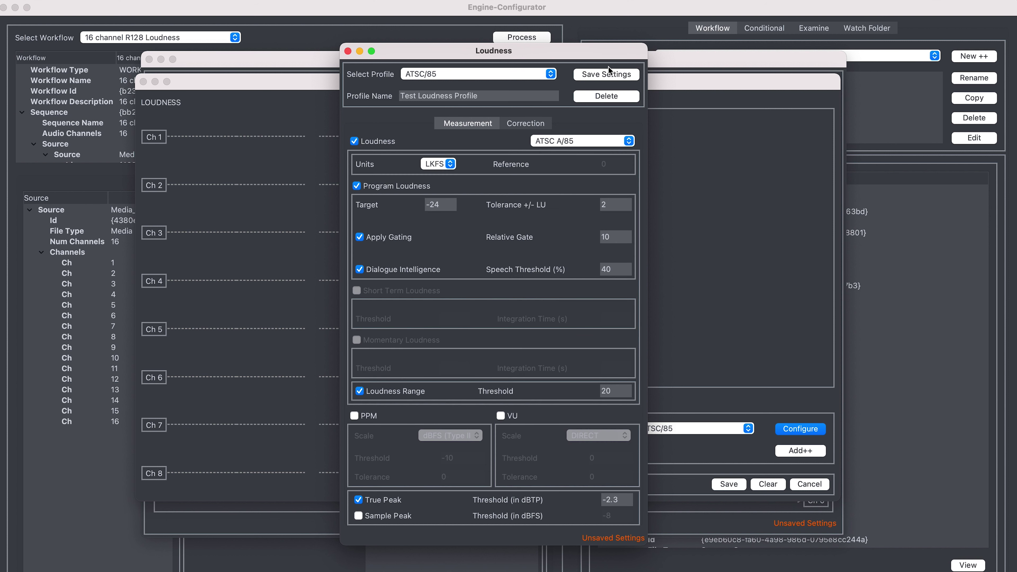
left_click(606, 75)
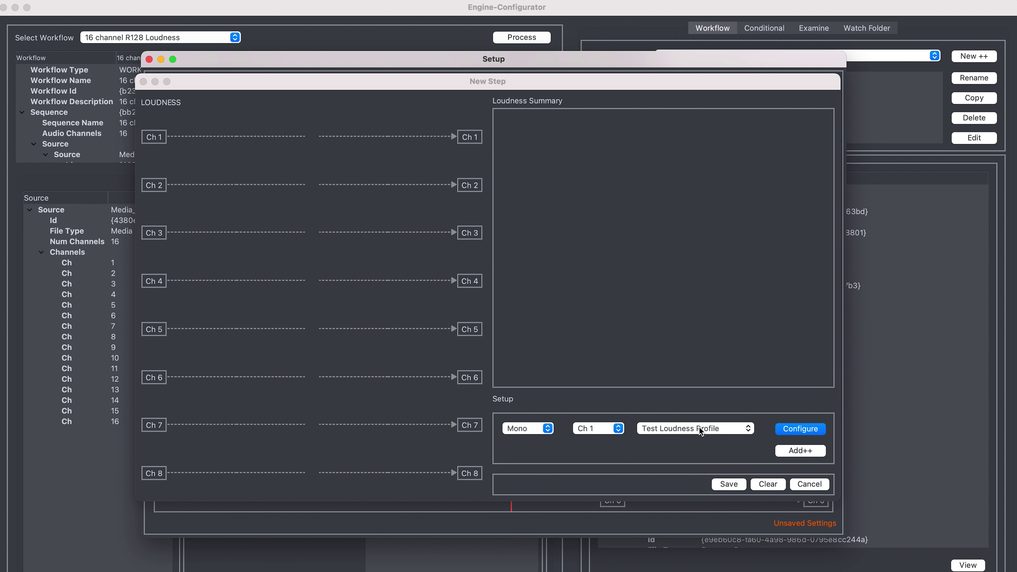
left_click(752, 430)
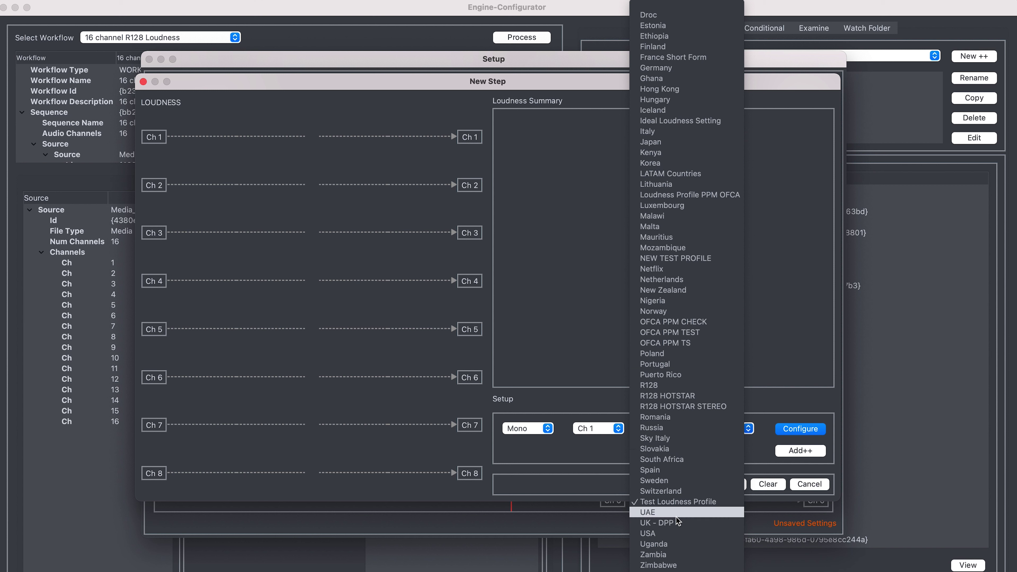
left_click(685, 502)
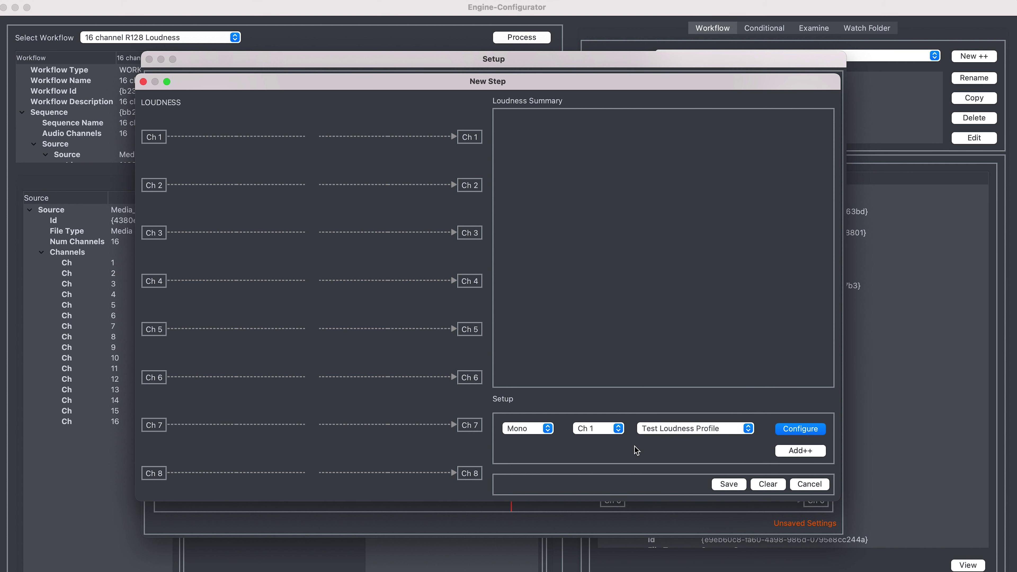
Add a Stereo Ch 1-2 routing using Test Loudness Profile to the loudness step.
left_click(548, 430)
left_click(539, 440)
left_click(791, 455)
left_click(530, 431)
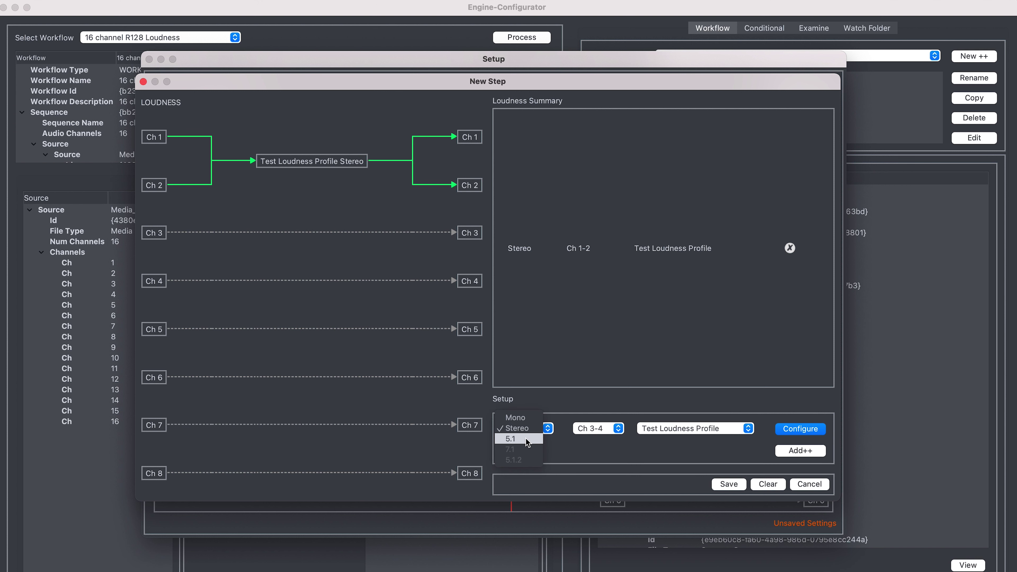